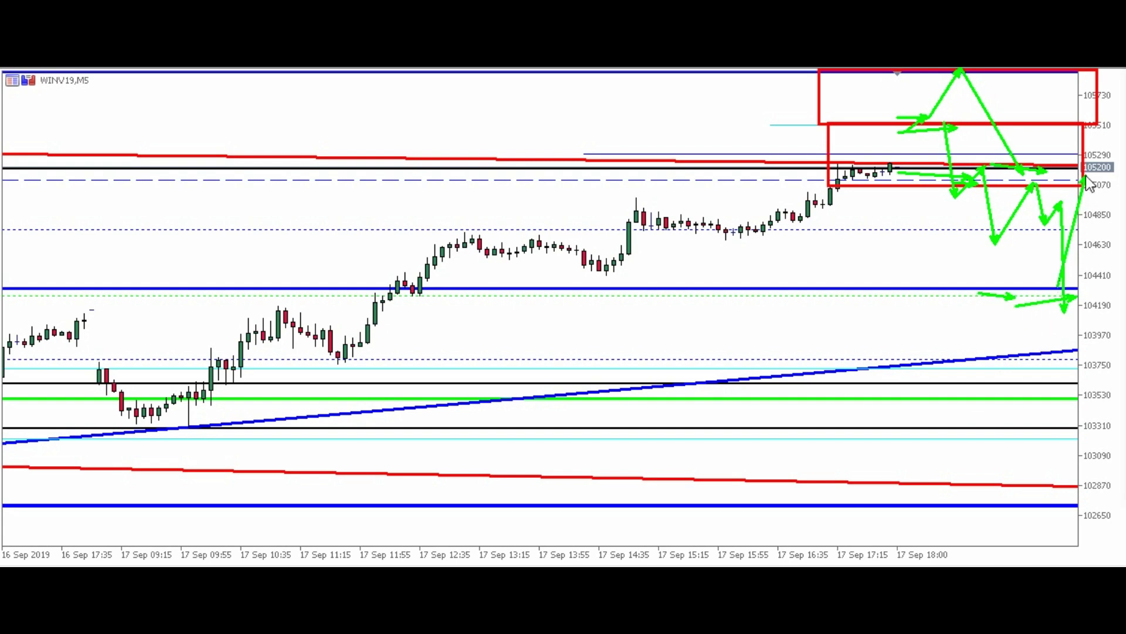
Step: Annotate WINV19 with arrows at the 103750 support and a falling zigzag from the upper blue resistance to the 104300 support, then clear them
{"action": "left_click_drag", "start_coordinate": [1052, 365], "coordinate": [1083, 365]}
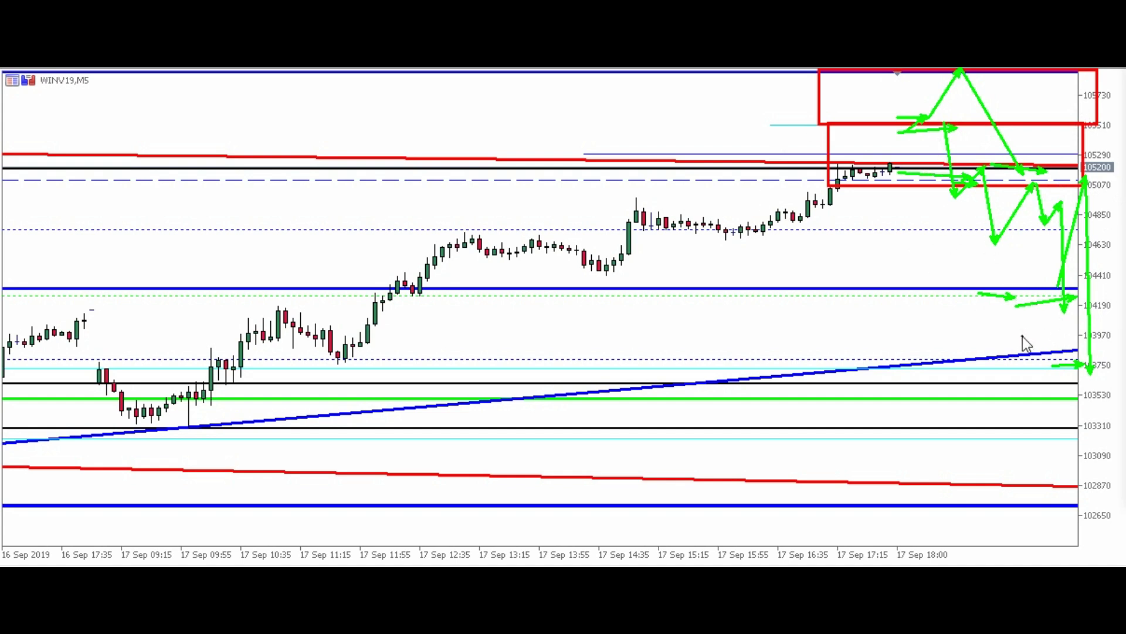
{"action": "left_click_drag", "start_coordinate": [754, 90], "coordinate": [798, 74]}
{"action": "mouse_move", "coordinate": [737, 78]}
{"action": "left_mouse_down"}
{"action": "mouse_move", "coordinate": [841, 75]}
{"action": "mouse_move", "coordinate": [933, 138]}
{"action": "mouse_move", "coordinate": [953, 193]}
{"action": "mouse_move", "coordinate": [1002, 142]}
{"action": "mouse_move", "coordinate": [1042, 281]}
{"action": "left_mouse_up"}
{"action": "mouse_move", "coordinate": [986, 226]}
{"action": "left_mouse_down"}
{"action": "mouse_move", "coordinate": [1015, 225]}
{"action": "mouse_move", "coordinate": [1067, 179]}
{"action": "mouse_move", "coordinate": [1074, 314]}
{"action": "left_mouse_up"}
{"action": "left_click_drag", "start_coordinate": [1028, 292], "coordinate": [1067, 292]}
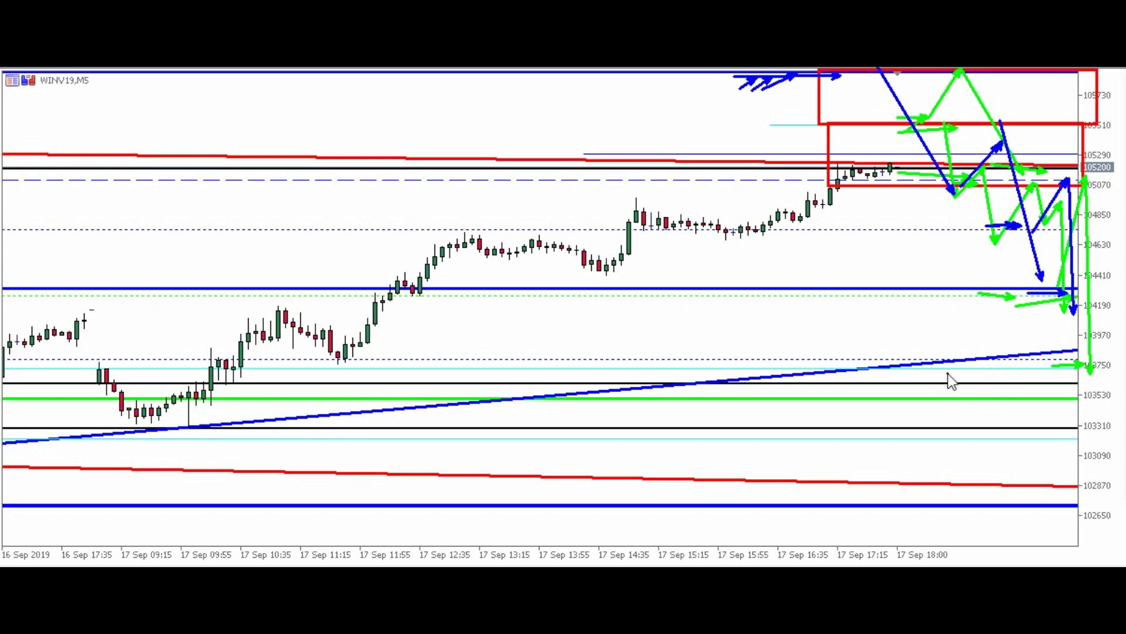
{"action": "key", "text": "Escape"}
Step: Examine the horizontal levels and trendlines above and below the current WINV19 price over a wider price range using the crosshair
{"action": "left_click_drag", "start_coordinate": [1087, 158], "coordinate": [1102, 277]}
{"action": "middle_click", "coordinate": [1031, 144]}
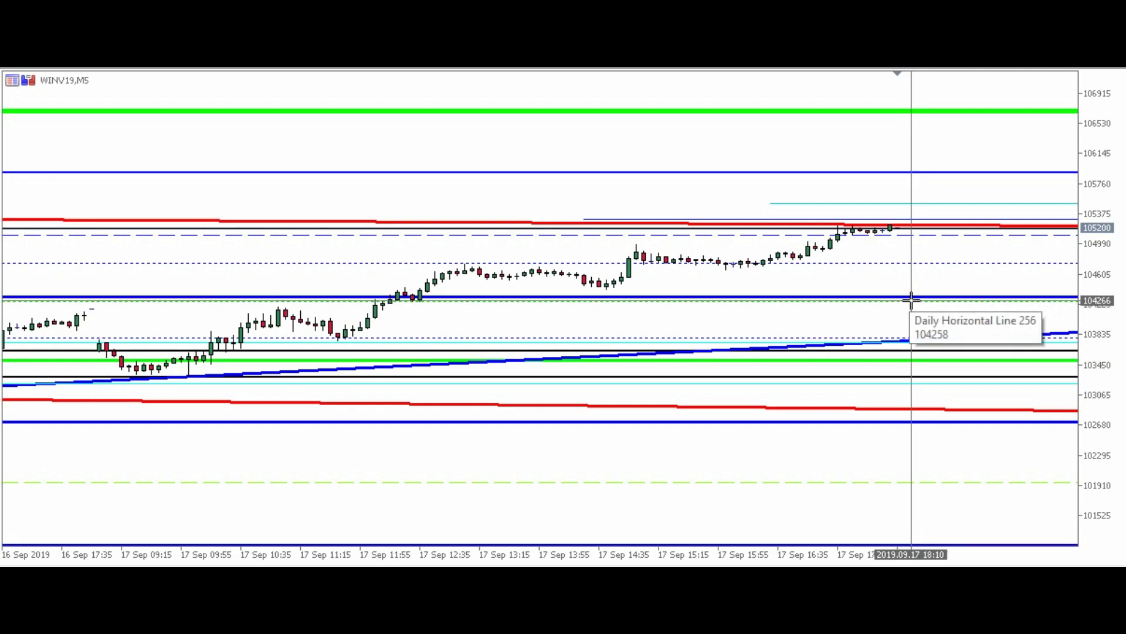
{"action": "middle_click", "coordinate": [916, 282]}
{"action": "left_click_drag", "start_coordinate": [1095, 289], "coordinate": [1085, 149]}
{"action": "middle_click", "coordinate": [962, 355]}
{"action": "scroll", "coordinate": [974, 413], "scroll_direction": "up", "scroll_amount": 2}
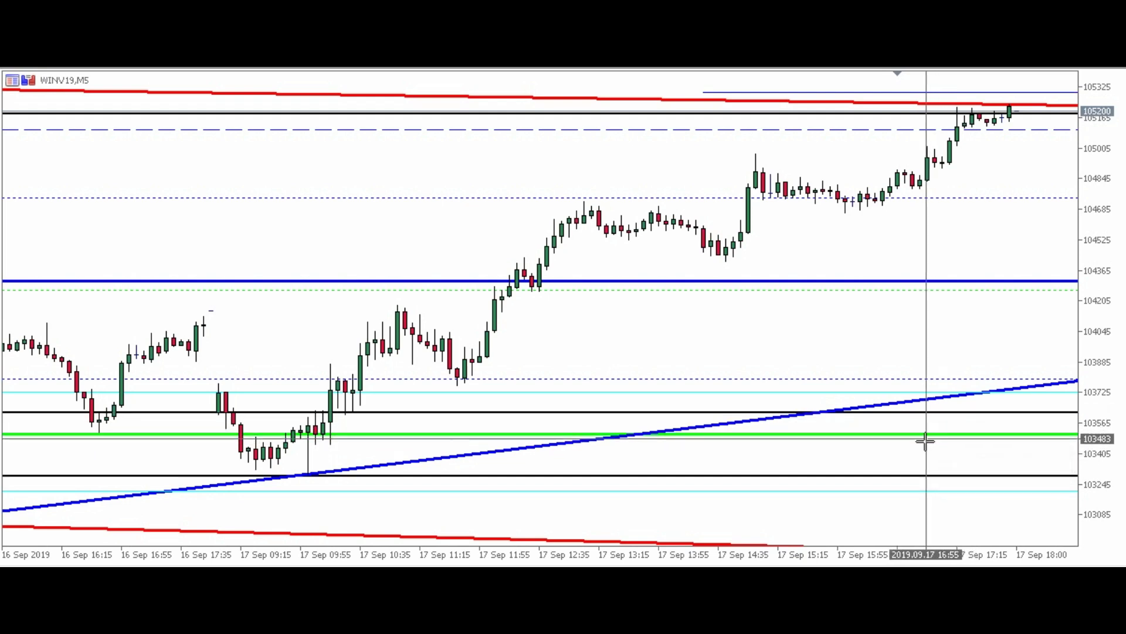
{"action": "left_click", "coordinate": [878, 467]}
Step: Draw blue arrows marking the 105100–105550 zone and a rejection from it down to the 104300 support, then clear the annotations
{"action": "left_click_drag", "start_coordinate": [1091, 306], "coordinate": [1085, 348]}
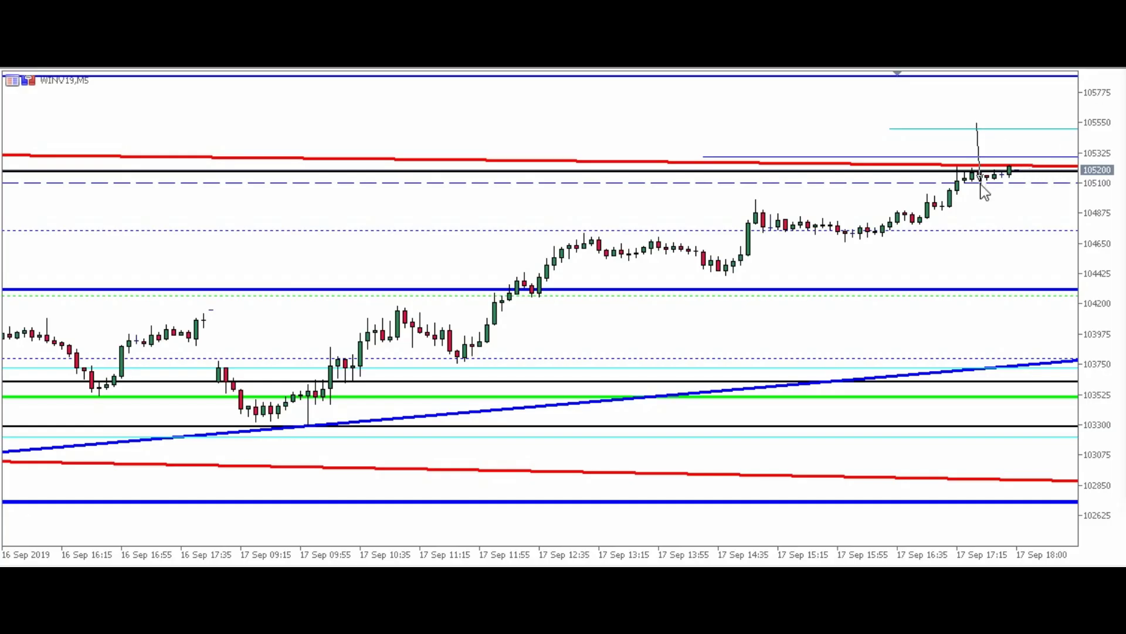
{"action": "mouse_move", "coordinate": [980, 178]}
{"action": "left_mouse_down"}
{"action": "mouse_move", "coordinate": [1095, 183]}
{"action": "mouse_move", "coordinate": [1081, 122]}
{"action": "mouse_move", "coordinate": [957, 141]}
{"action": "left_mouse_up"}
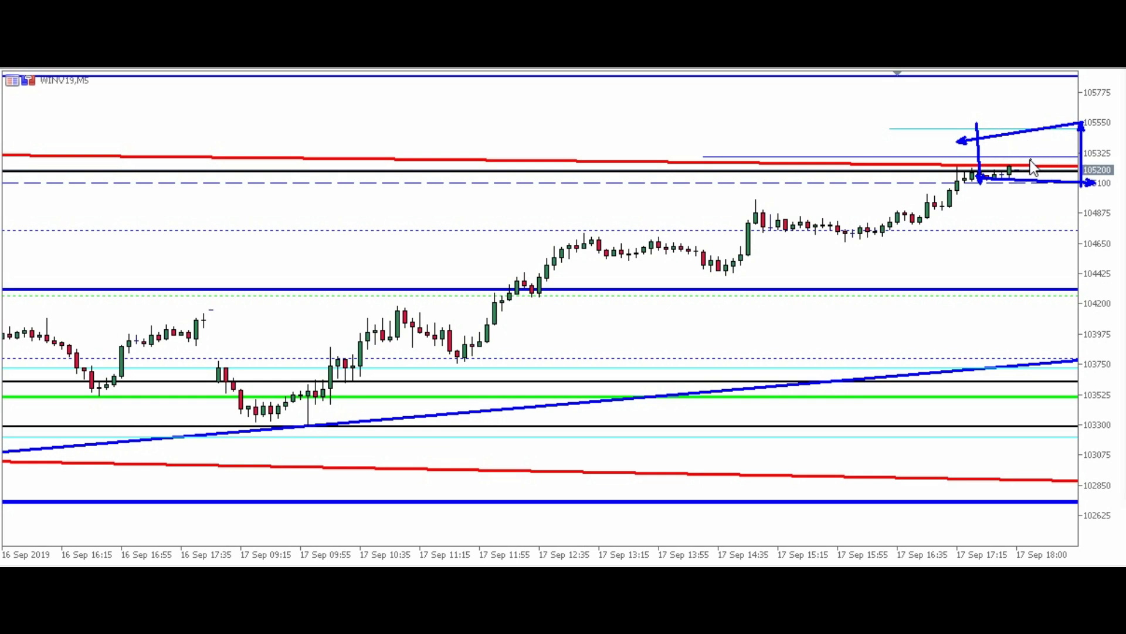
{"action": "left_click", "coordinate": [1034, 129]}
{"action": "mouse_move", "coordinate": [989, 141]}
{"action": "left_mouse_down"}
{"action": "mouse_move", "coordinate": [1037, 133]}
{"action": "mouse_move", "coordinate": [1041, 118]}
{"action": "mouse_move", "coordinate": [1048, 284]}
{"action": "left_mouse_up"}
{"action": "left_click_drag", "start_coordinate": [1040, 161], "coordinate": [1036, 203]}
{"action": "left_click_drag", "start_coordinate": [1037, 197], "coordinate": [1055, 168]}
{"action": "mouse_move", "coordinate": [1057, 175]}
{"action": "left_mouse_down"}
{"action": "mouse_move", "coordinate": [1064, 294]}
{"action": "mouse_move", "coordinate": [1070, 280]}
{"action": "left_mouse_up"}
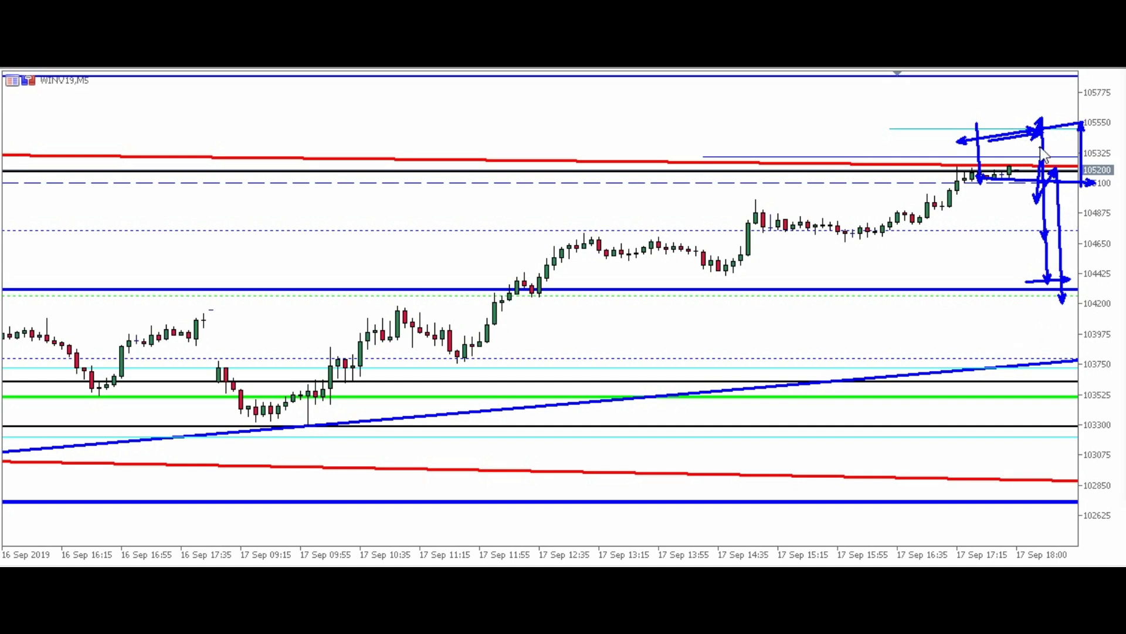
{"action": "left_click_drag", "start_coordinate": [1031, 143], "coordinate": [1054, 312]}
{"action": "left_click_drag", "start_coordinate": [1027, 286], "coordinate": [1078, 285]}
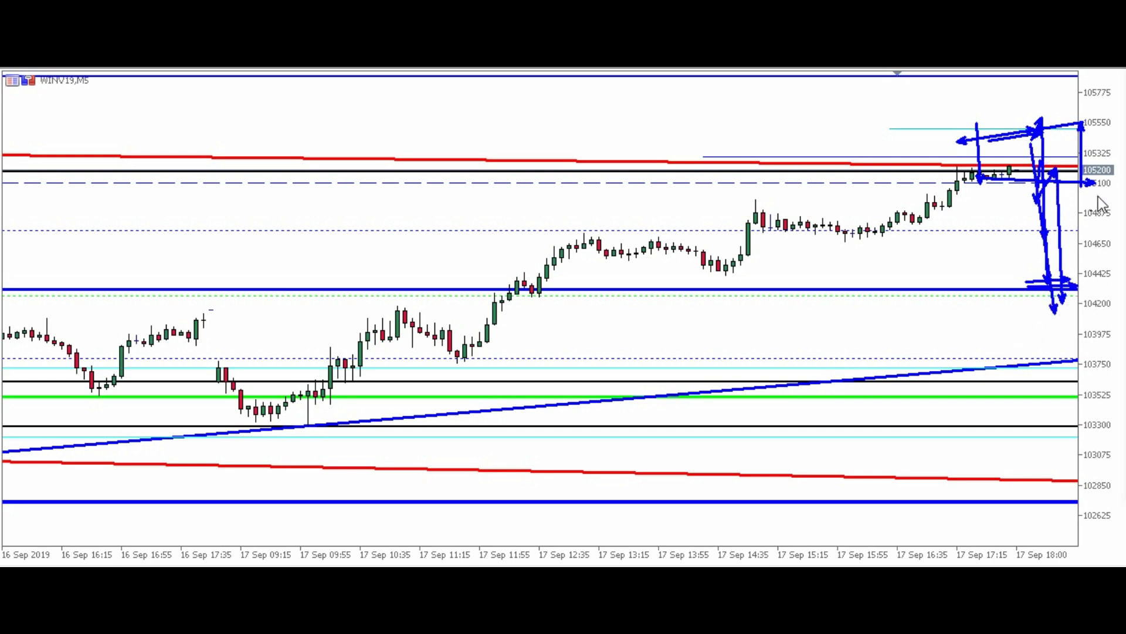
{"action": "key", "text": "Escape"}
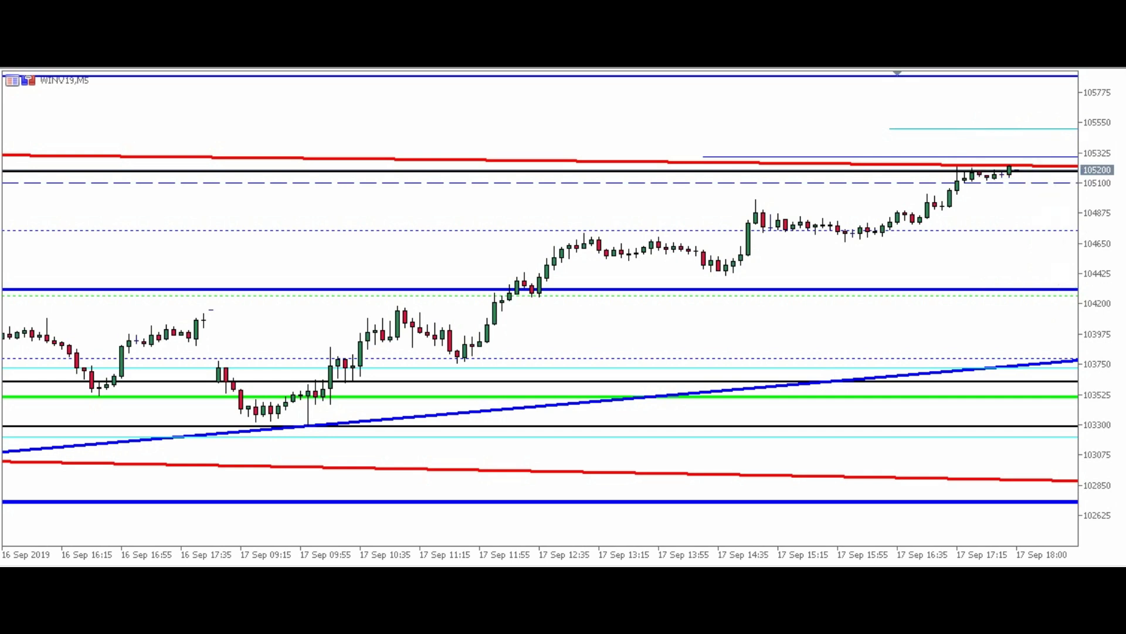
Step: Draw arrows projecting a bounce at the 104300 support and a fall to the black line near 103300, then clear them
{"action": "mouse_move", "coordinate": [1038, 286]}
{"action": "left_mouse_down"}
{"action": "mouse_move", "coordinate": [1058, 221]}
{"action": "mouse_move", "coordinate": [1074, 423]}
{"action": "left_mouse_up"}
{"action": "left_click_drag", "start_coordinate": [1033, 378], "coordinate": [1088, 370]}
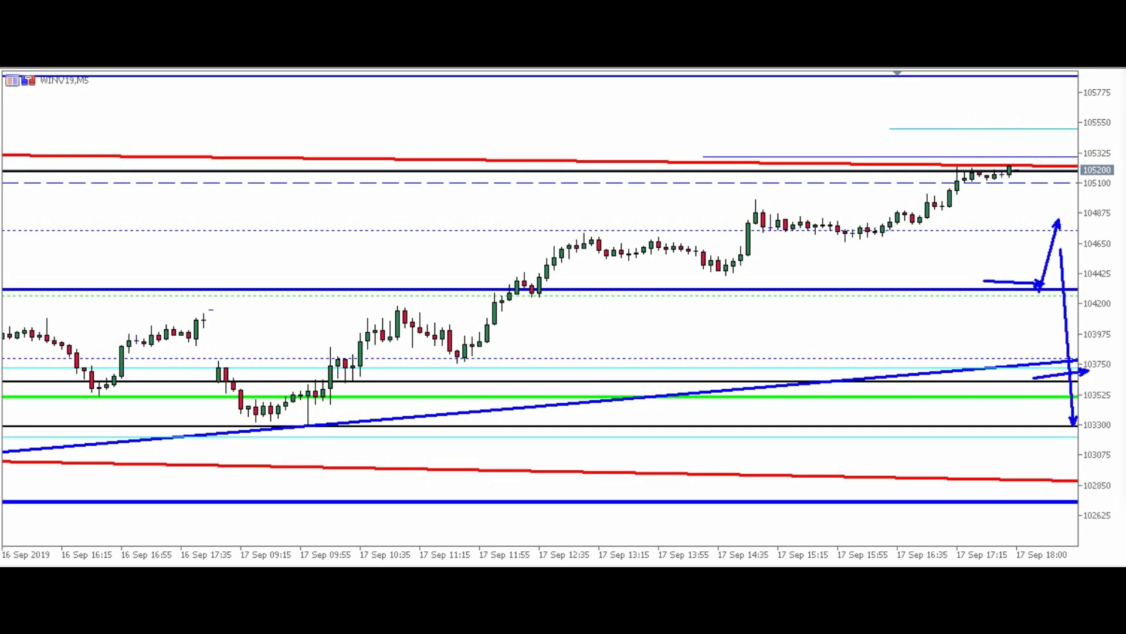
{"action": "key", "text": "Escape"}
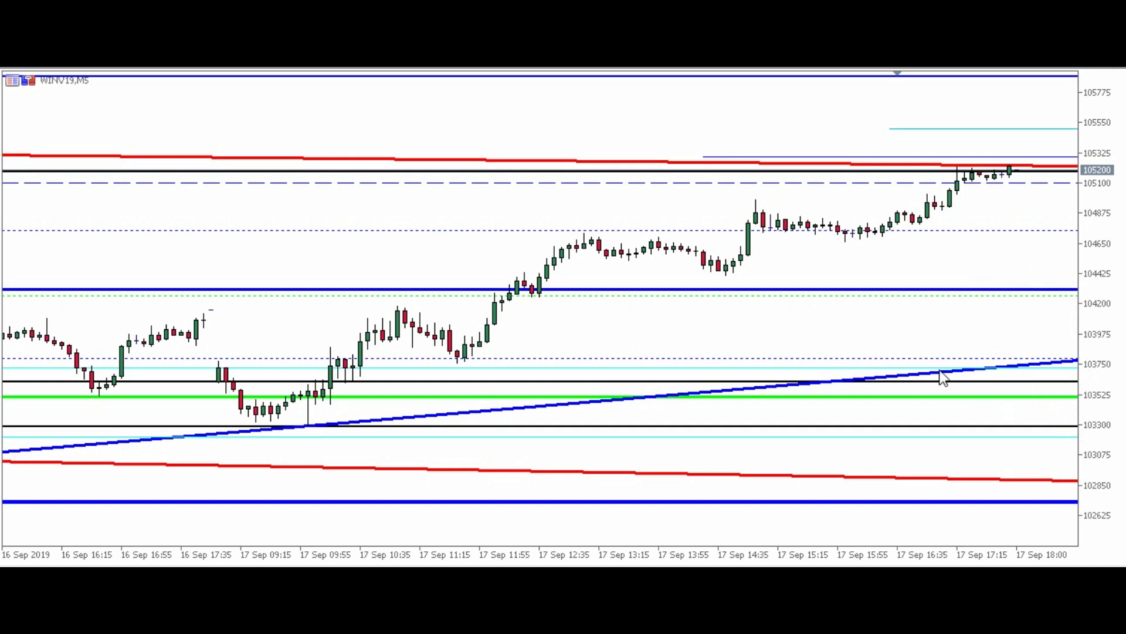
Step: Switch to the WDOV19 M5 chart and draw a path climbing the thick blue trendline to about 4105, then falling below 4072.5; clear it
{"action": "left_click_drag", "start_coordinate": [1099, 360], "coordinate": [1098, 315]}
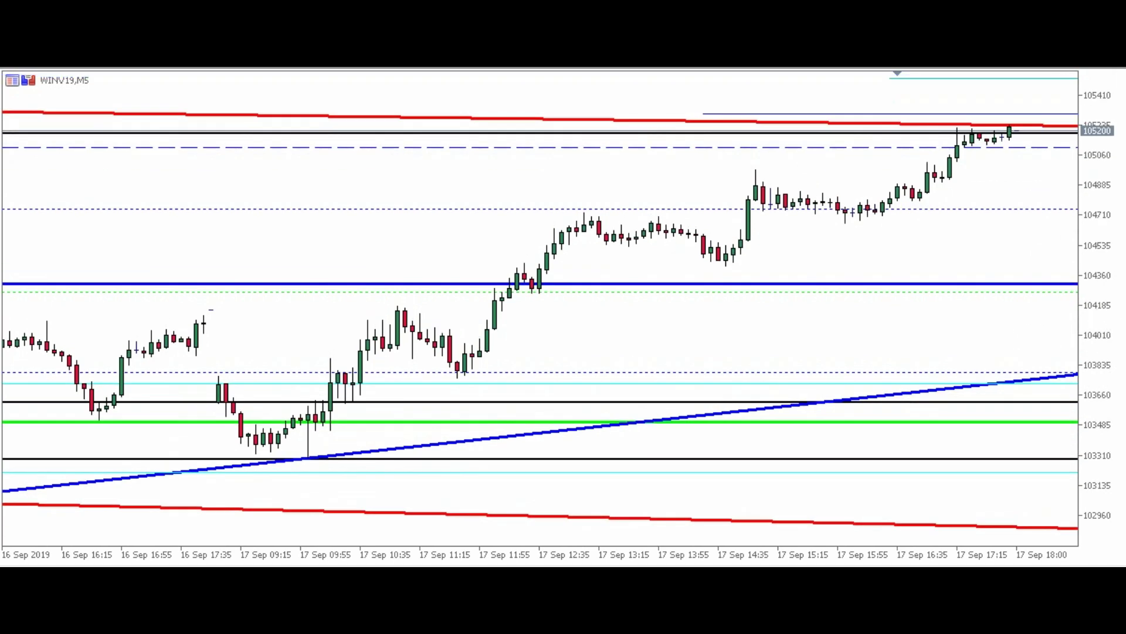
{"action": "key", "text": "ctrl+F6"}
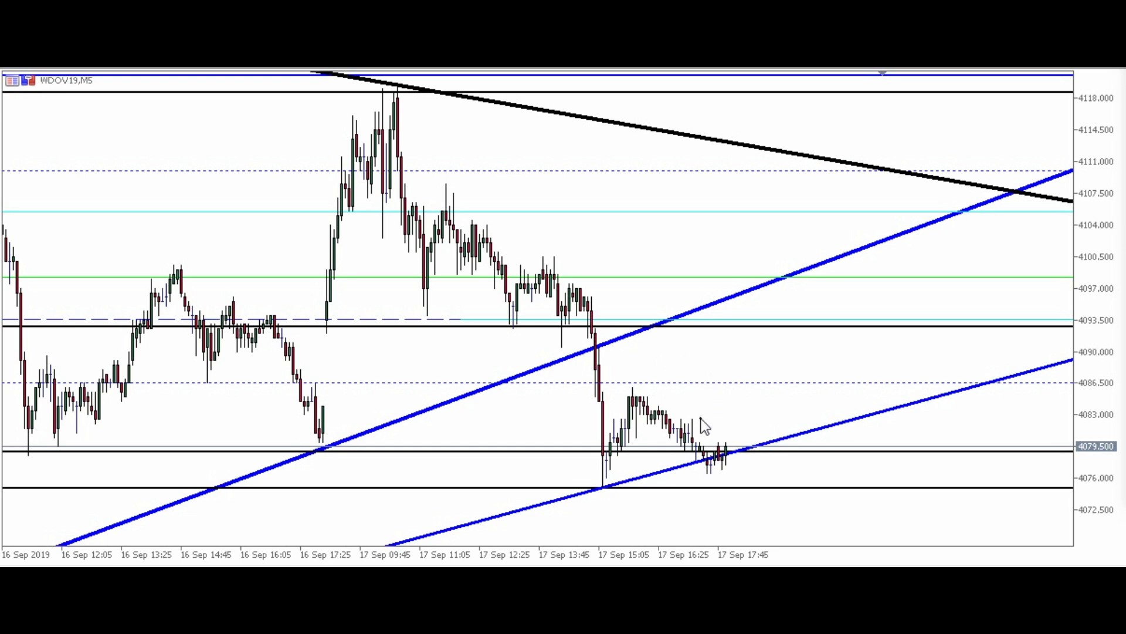
{"action": "mouse_move", "coordinate": [736, 368]}
{"action": "left_mouse_down"}
{"action": "mouse_move", "coordinate": [793, 369]}
{"action": "mouse_move", "coordinate": [815, 313]}
{"action": "left_mouse_up"}
{"action": "left_click_drag", "start_coordinate": [819, 300], "coordinate": [826, 279]}
{"action": "mouse_move", "coordinate": [839, 326]}
{"action": "left_mouse_down"}
{"action": "mouse_move", "coordinate": [860, 254]}
{"action": "mouse_move", "coordinate": [951, 206]}
{"action": "left_mouse_up"}
{"action": "mouse_move", "coordinate": [951, 206]}
{"action": "left_mouse_down"}
{"action": "mouse_move", "coordinate": [968, 264]}
{"action": "mouse_move", "coordinate": [967, 347]}
{"action": "mouse_move", "coordinate": [997, 306]}
{"action": "mouse_move", "coordinate": [999, 469]}
{"action": "left_mouse_up"}
{"action": "mouse_move", "coordinate": [999, 470]}
{"action": "left_mouse_down"}
{"action": "mouse_move", "coordinate": [1018, 440]}
{"action": "mouse_move", "coordinate": [1029, 563]}
{"action": "mouse_move", "coordinate": [1027, 552]}
{"action": "left_mouse_up"}
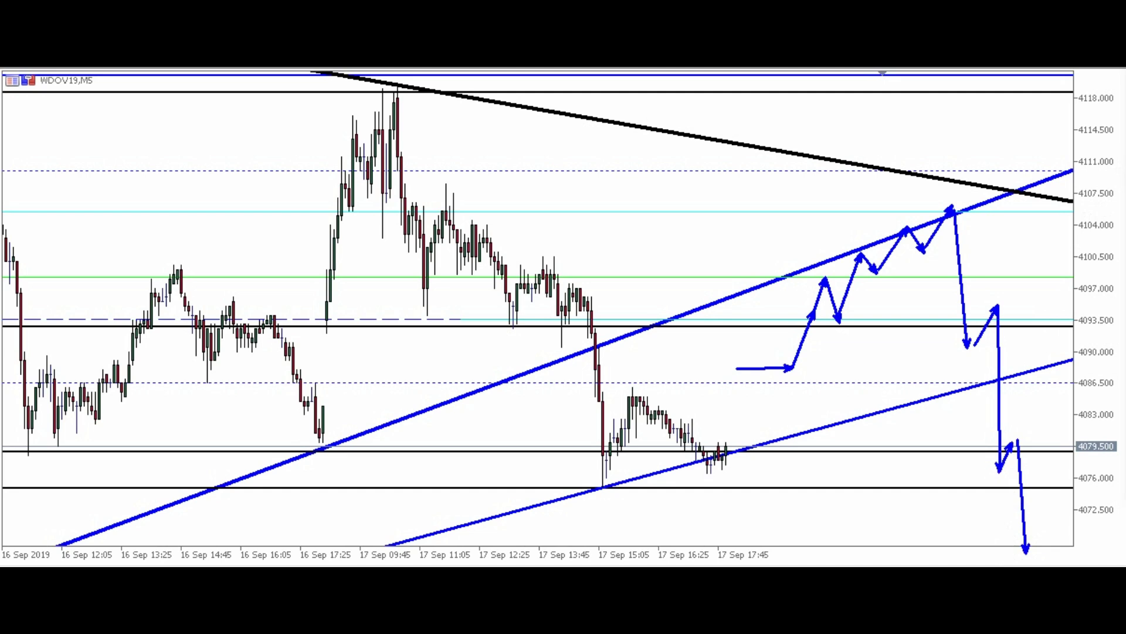
{"action": "key", "text": "Escape"}
Step: Draw an arrow path dropping to the blue line near 4066, zigzagging up to about 4103 and falling below 4064.5, then clear it
{"action": "left_click_drag", "start_coordinate": [1119, 143], "coordinate": [1117, 214]}
{"action": "mouse_move", "coordinate": [885, 477]}
{"action": "left_mouse_down"}
{"action": "mouse_move", "coordinate": [956, 510]}
{"action": "mouse_move", "coordinate": [941, 508]}
{"action": "left_mouse_up"}
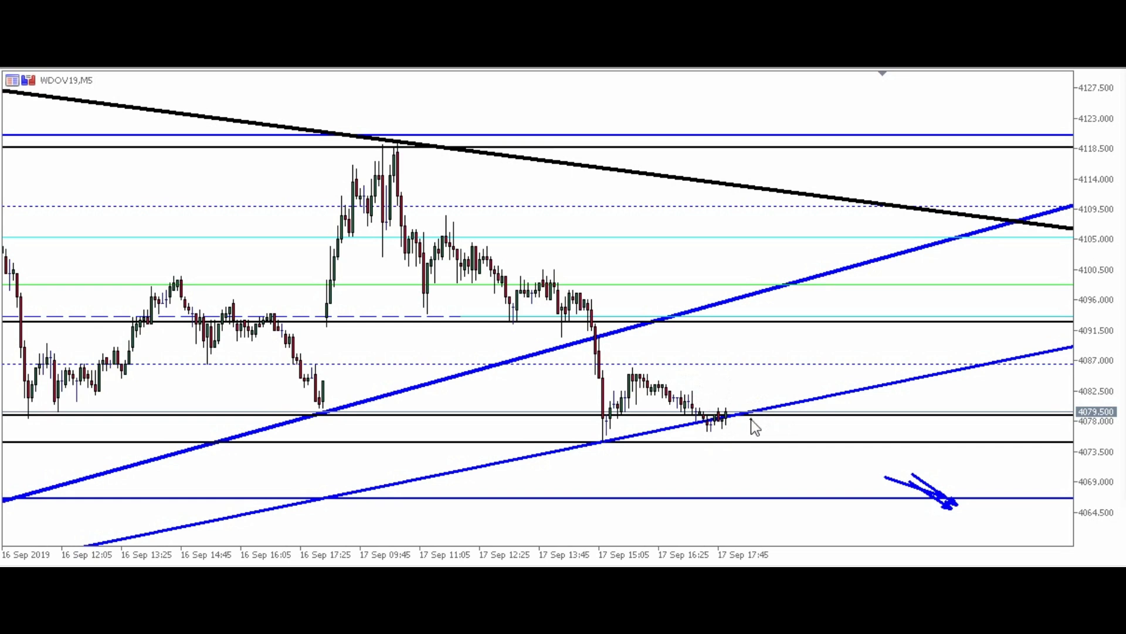
{"action": "left_click_drag", "start_coordinate": [707, 407], "coordinate": [772, 405]}
{"action": "left_click_drag", "start_coordinate": [779, 503], "coordinate": [781, 514]}
{"action": "mouse_move", "coordinate": [781, 508]}
{"action": "left_mouse_down"}
{"action": "mouse_move", "coordinate": [829, 326]}
{"action": "mouse_move", "coordinate": [781, 483]}
{"action": "mouse_move", "coordinate": [754, 496]}
{"action": "mouse_move", "coordinate": [795, 478]}
{"action": "mouse_move", "coordinate": [811, 365]}
{"action": "mouse_move", "coordinate": [842, 422]}
{"action": "mouse_move", "coordinate": [875, 301]}
{"action": "mouse_move", "coordinate": [899, 353]}
{"action": "mouse_move", "coordinate": [943, 274]}
{"action": "mouse_move", "coordinate": [963, 323]}
{"action": "mouse_move", "coordinate": [994, 254]}
{"action": "mouse_move", "coordinate": [996, 552]}
{"action": "left_mouse_up"}
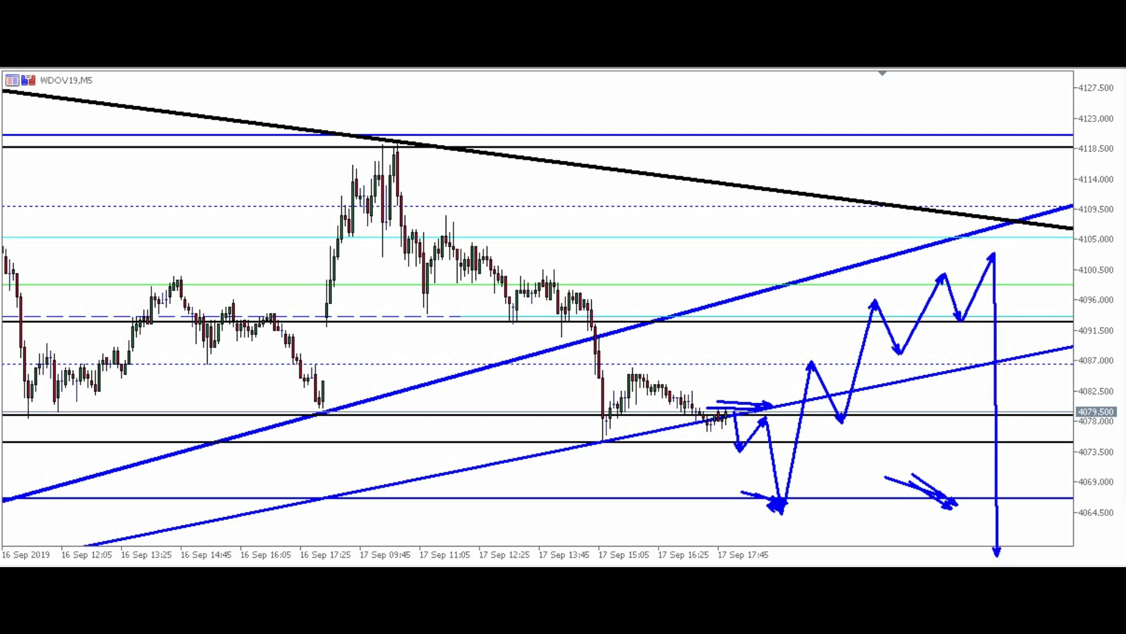
{"action": "key", "text": "Escape"}
Step: Draw arrows projecting a rise to the thick blue trendline, a drop to about 4063, a rebound and a fall to about 4042
{"action": "left_click_drag", "start_coordinate": [1110, 127], "coordinate": [1110, 234]}
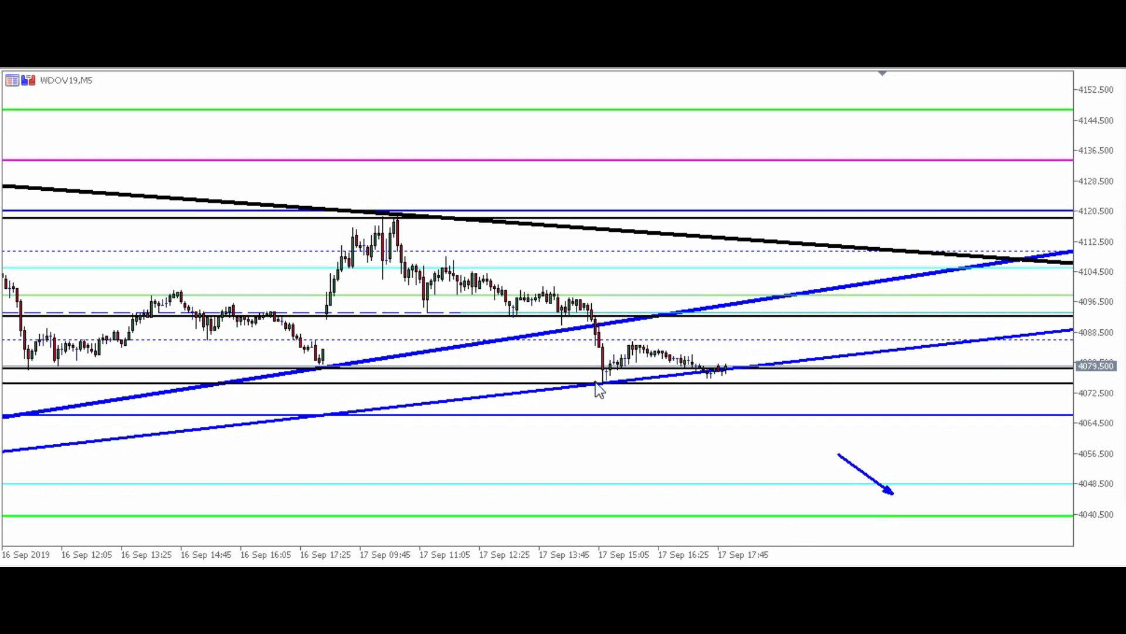
{"action": "mouse_move", "coordinate": [724, 372]}
{"action": "left_mouse_down"}
{"action": "mouse_move", "coordinate": [783, 281]}
{"action": "mouse_move", "coordinate": [823, 495]}
{"action": "mouse_move", "coordinate": [817, 426]}
{"action": "left_mouse_up"}
{"action": "left_click_drag", "start_coordinate": [817, 426], "coordinate": [856, 350]}
{"action": "mouse_move", "coordinate": [857, 350]}
{"action": "left_mouse_down"}
{"action": "mouse_move", "coordinate": [878, 382]}
{"action": "mouse_move", "coordinate": [908, 508]}
{"action": "mouse_move", "coordinate": [931, 502]}
{"action": "left_mouse_up"}
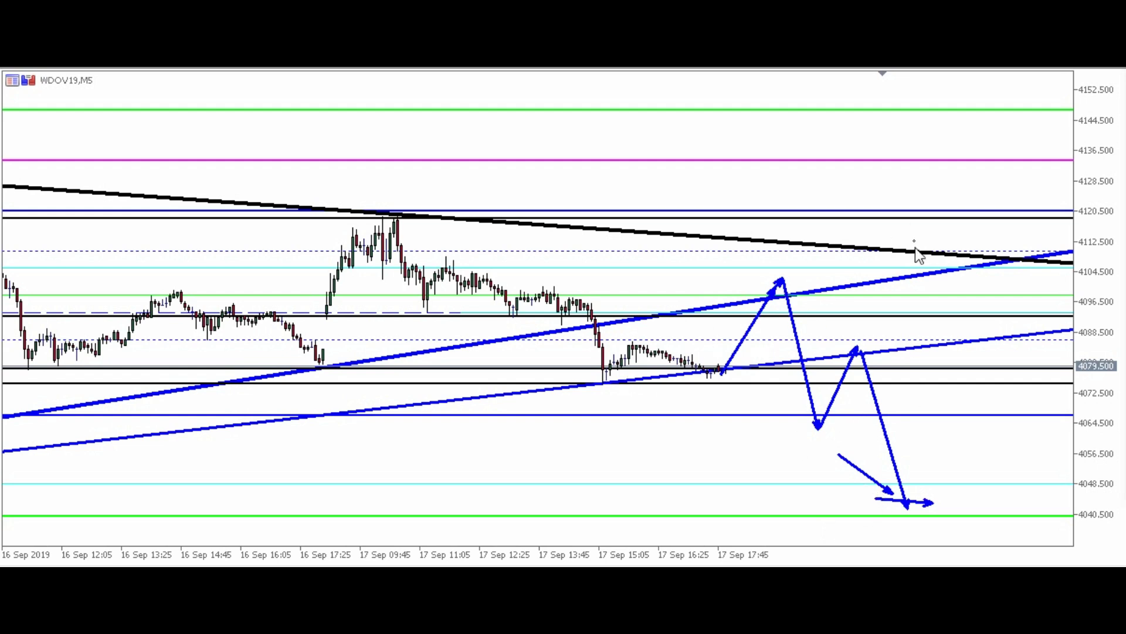
Step: Draw a breakout path above the trendline crossing up to about 4149, mark the magenta level near 4134, then clear all arrows
{"action": "mouse_move", "coordinate": [880, 259]}
{"action": "left_mouse_down"}
{"action": "mouse_move", "coordinate": [979, 255]}
{"action": "mouse_move", "coordinate": [954, 241]}
{"action": "mouse_move", "coordinate": [965, 214]}
{"action": "mouse_move", "coordinate": [992, 257]}
{"action": "left_mouse_up"}
{"action": "left_click_drag", "start_coordinate": [991, 257], "coordinate": [1006, 200]}
{"action": "left_click_drag", "start_coordinate": [1016, 217], "coordinate": [1035, 265]}
{"action": "left_click_drag", "start_coordinate": [987, 204], "coordinate": [1089, 190]}
{"action": "left_click_drag", "start_coordinate": [1021, 274], "coordinate": [1071, 103]}
{"action": "left_click_drag", "start_coordinate": [927, 159], "coordinate": [1092, 159]}
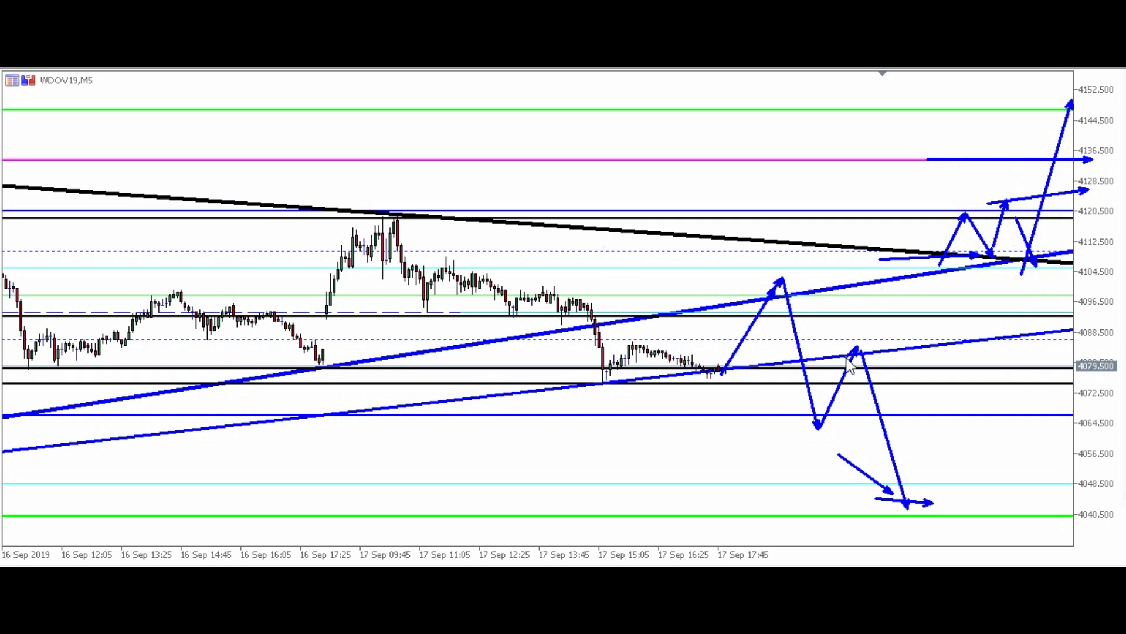
{"action": "key", "text": "Escape"}
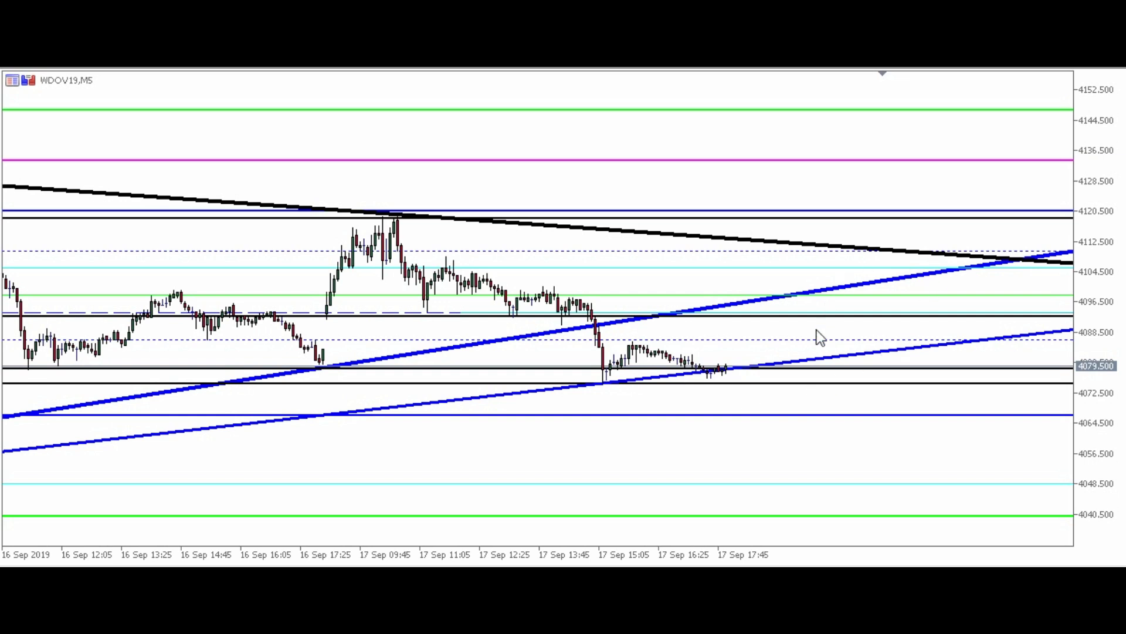
Step: Examine the WDOV19 trendlines and horizontal resistance levels above the current price at several vertical price scales
{"action": "mouse_move", "coordinate": [1097, 353]}
{"action": "left_mouse_down"}
{"action": "mouse_move", "coordinate": [1091, 289]}
{"action": "mouse_move", "coordinate": [1096, 333]}
{"action": "left_mouse_up"}
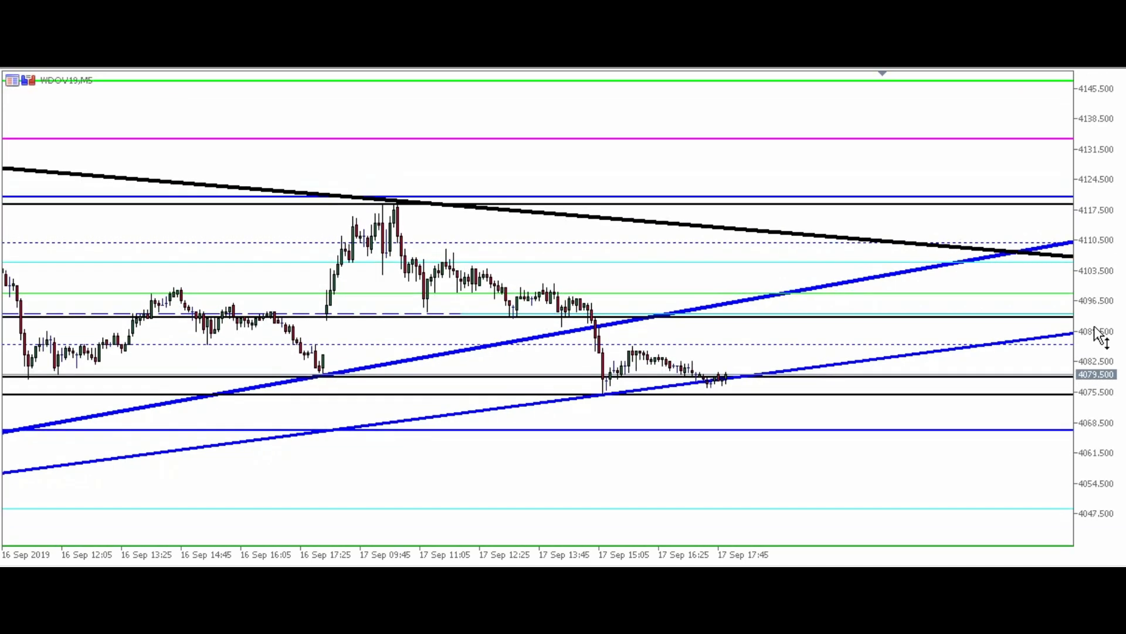
{"action": "left_click_drag", "start_coordinate": [1115, 357], "coordinate": [1110, 308]}
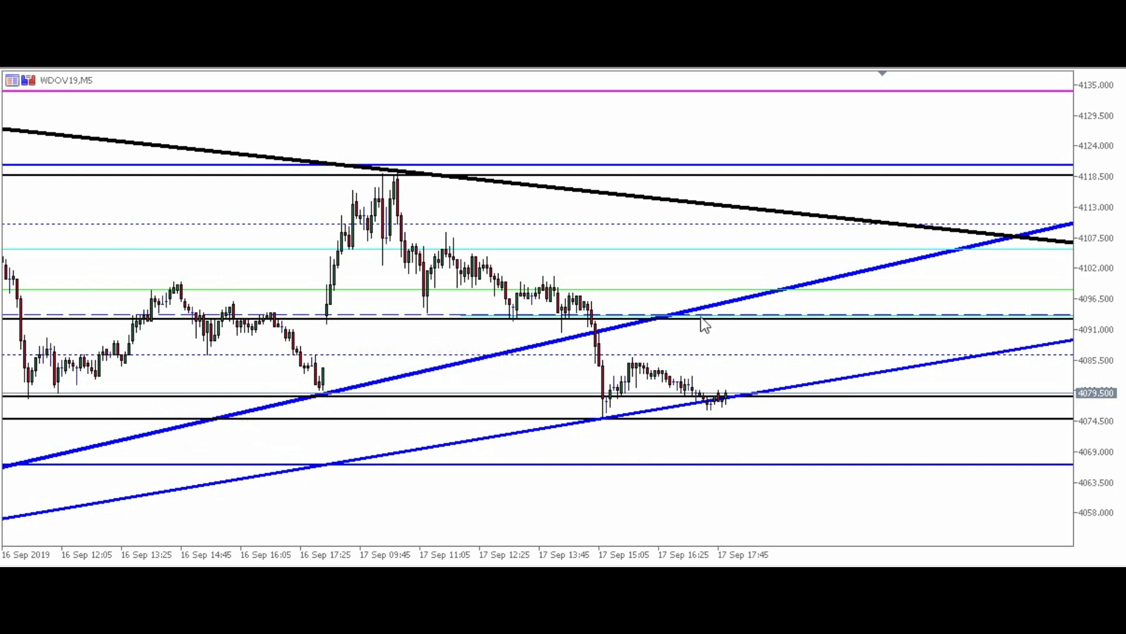
{"action": "left_click_drag", "start_coordinate": [1119, 364], "coordinate": [955, 480]}
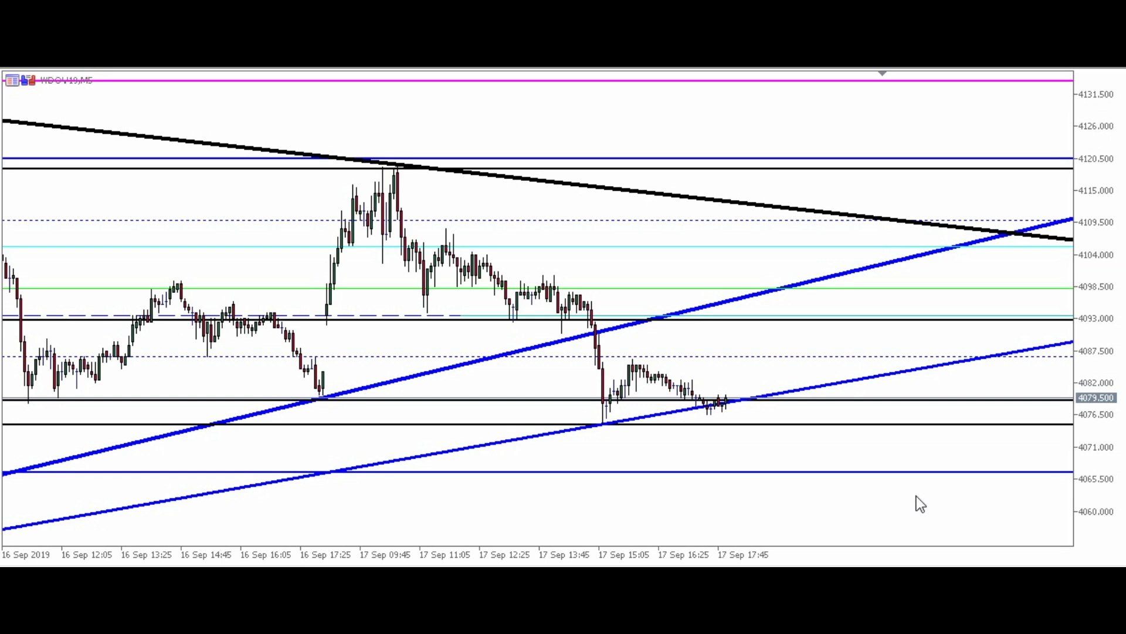
{"action": "left_click_drag", "start_coordinate": [1082, 335], "coordinate": [1068, 244]}
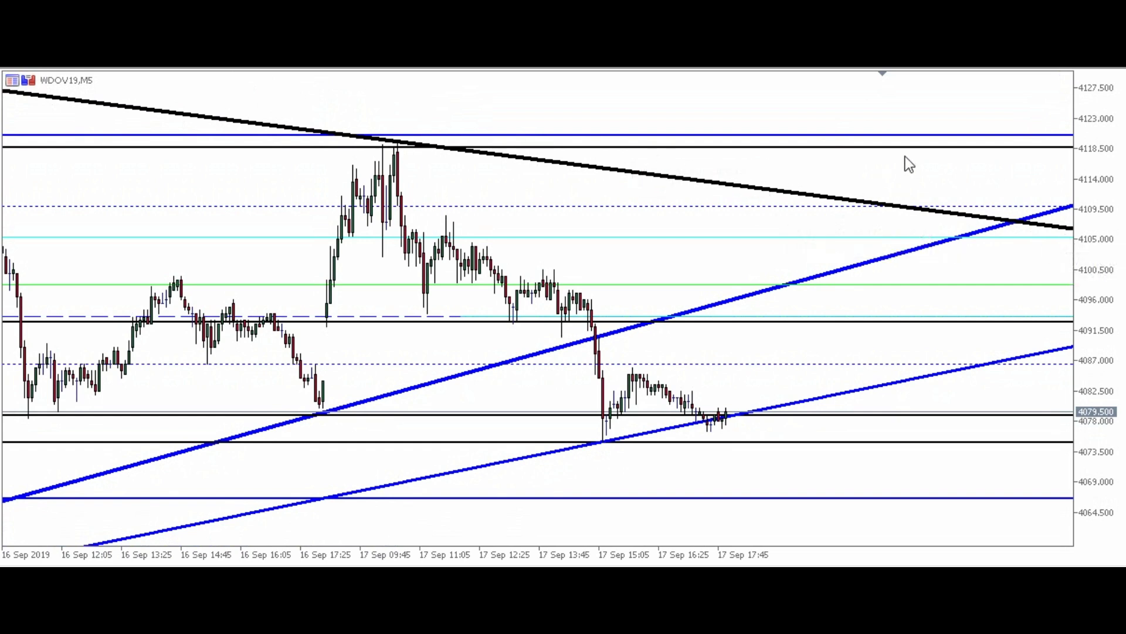
{"action": "left_click_drag", "start_coordinate": [1098, 150], "coordinate": [1098, 176]}
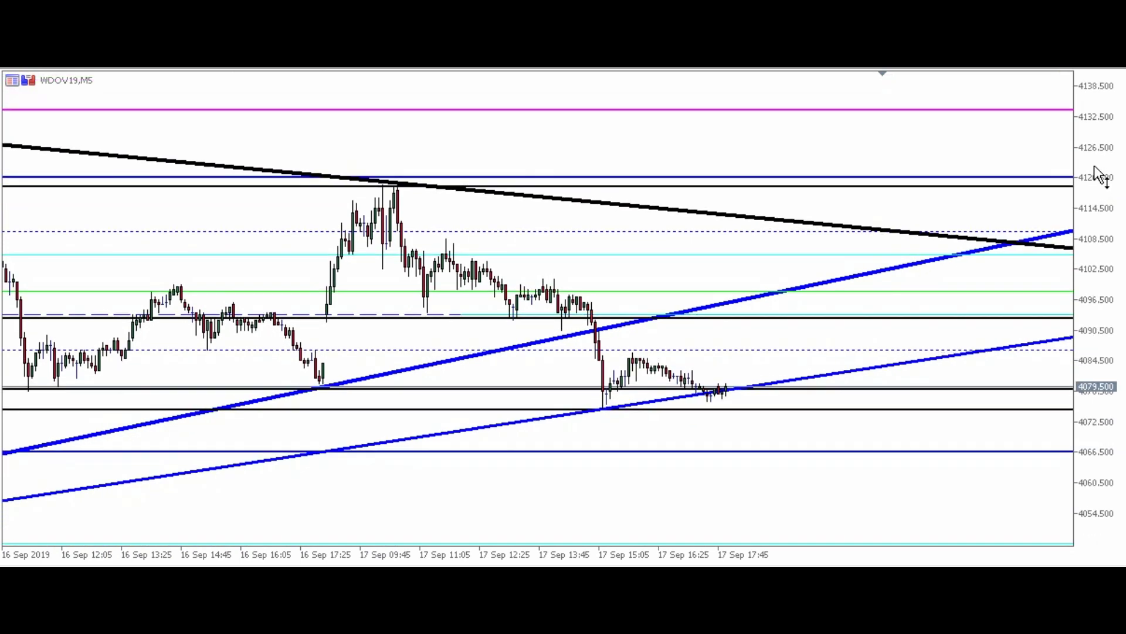
{"action": "middle_click", "coordinate": [762, 145]}
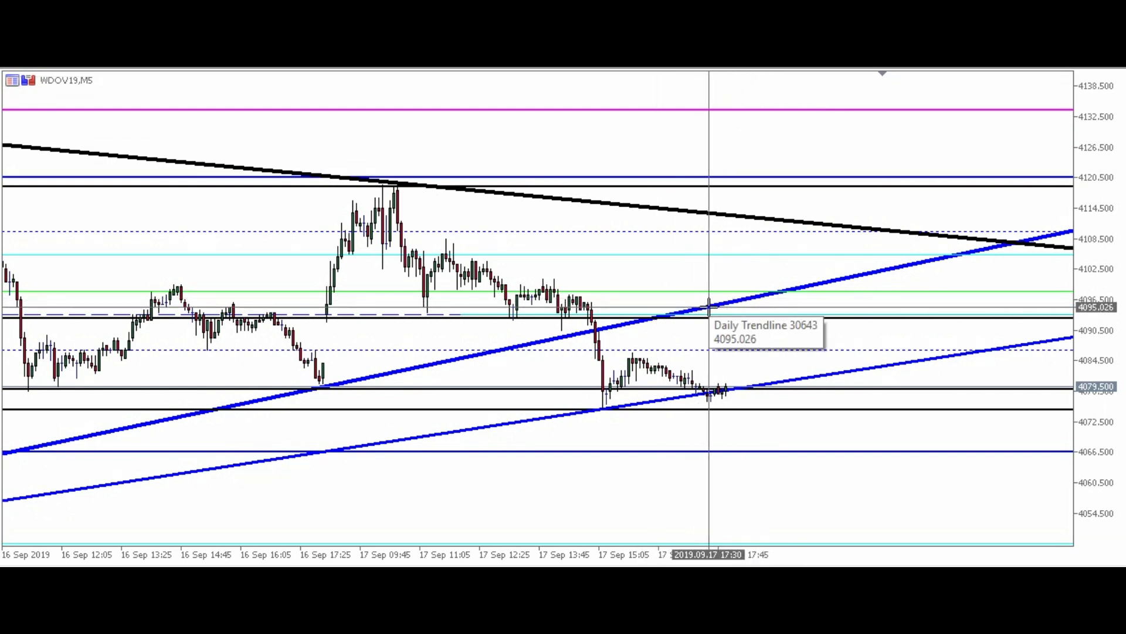
{"action": "middle_click", "coordinate": [821, 402]}
{"action": "left_click_drag", "start_coordinate": [1081, 238], "coordinate": [1084, 254]}
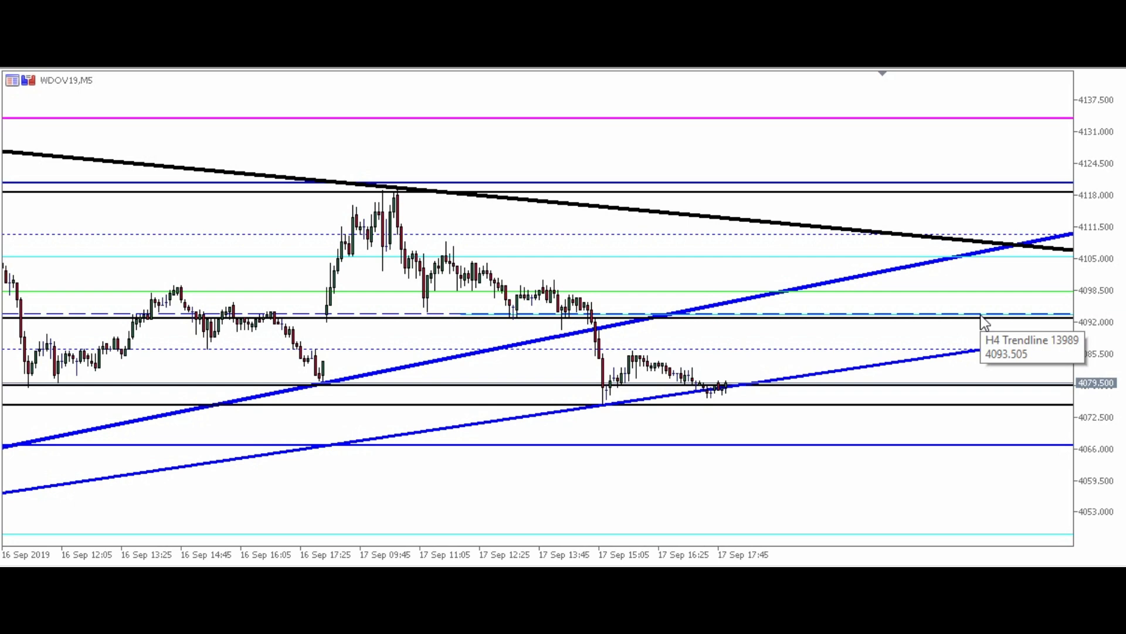
{"action": "left_click_drag", "start_coordinate": [1112, 226], "coordinate": [1072, 193]}
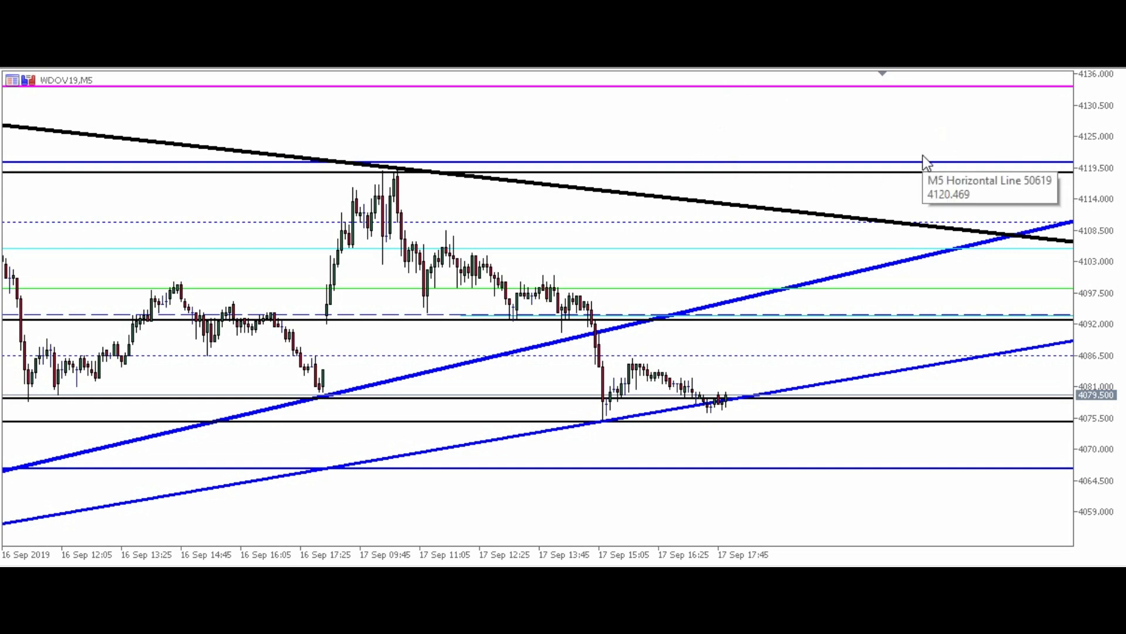
{"action": "left_click_drag", "start_coordinate": [1101, 140], "coordinate": [1088, 181]}
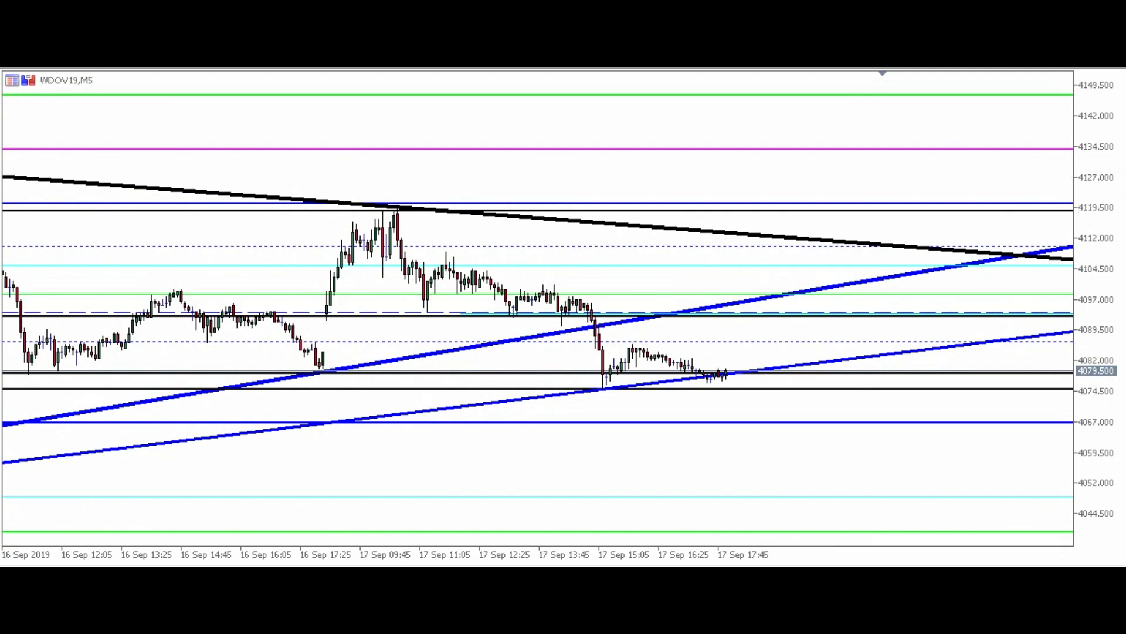
Step: Inspect the WDOV19 supports down to the dashed green line near 3985 with the crosshair, then restore the closer price scale
{"action": "middle_click", "coordinate": [667, 119]}
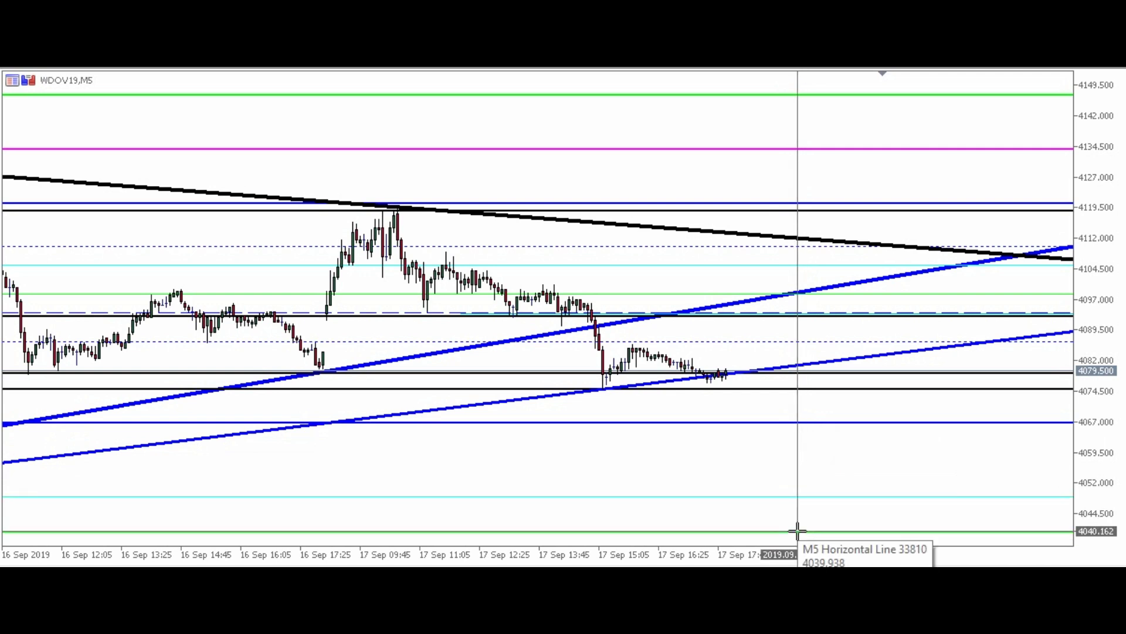
{"action": "left_click_drag", "start_coordinate": [1088, 332], "coordinate": [1085, 382]}
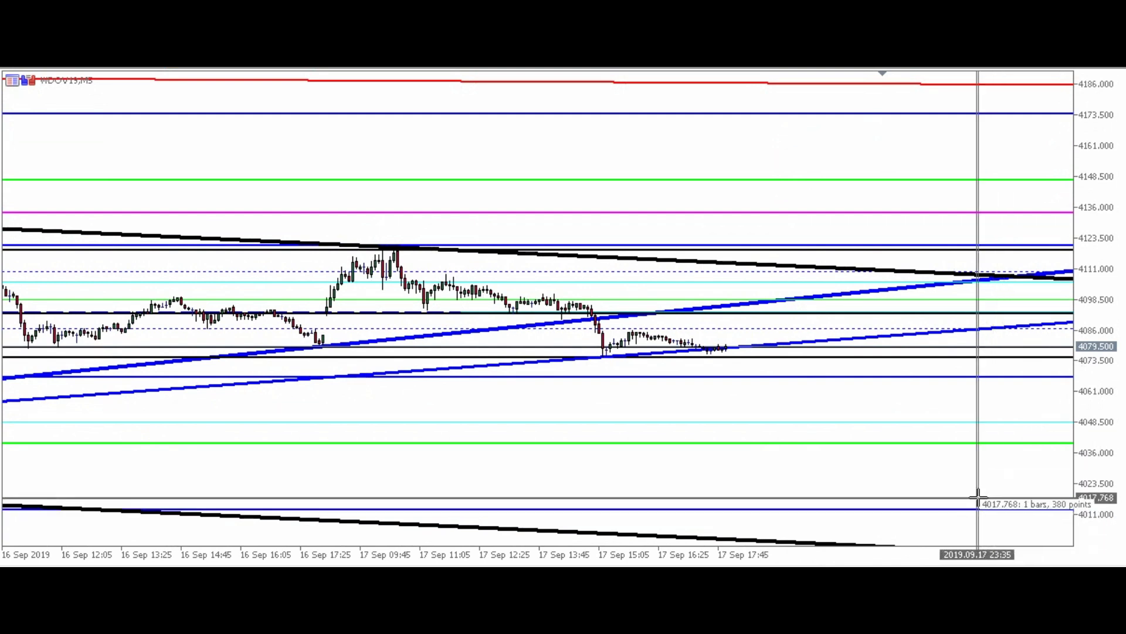
{"action": "left_click_drag", "start_coordinate": [1084, 419], "coordinate": [1088, 448]}
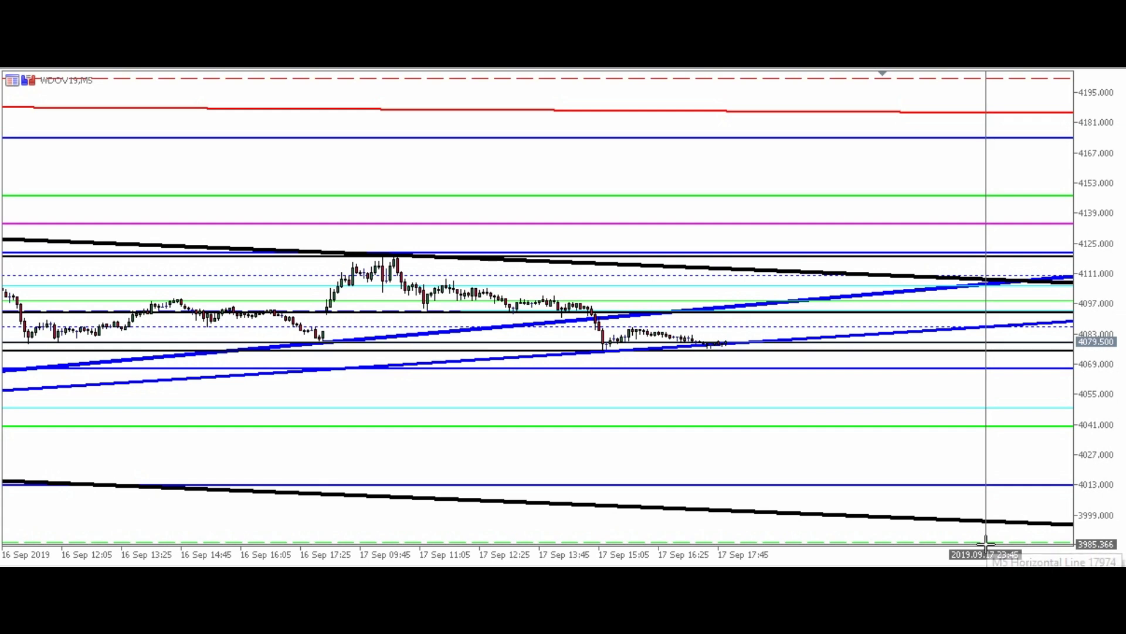
{"action": "left_click_drag", "start_coordinate": [1100, 483], "coordinate": [1077, 216]}
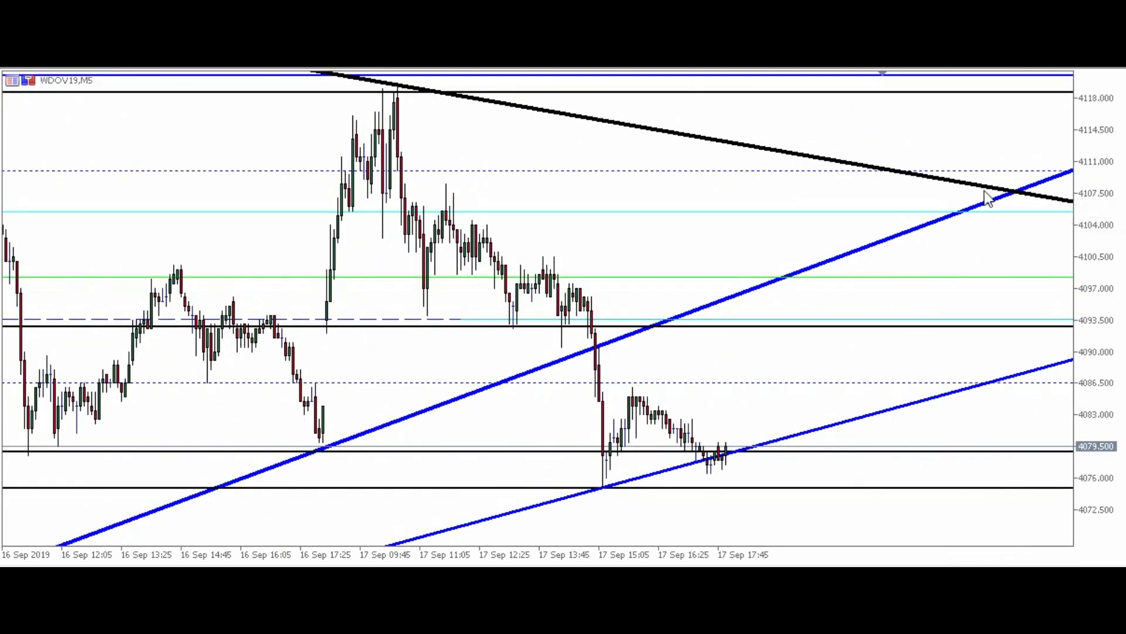